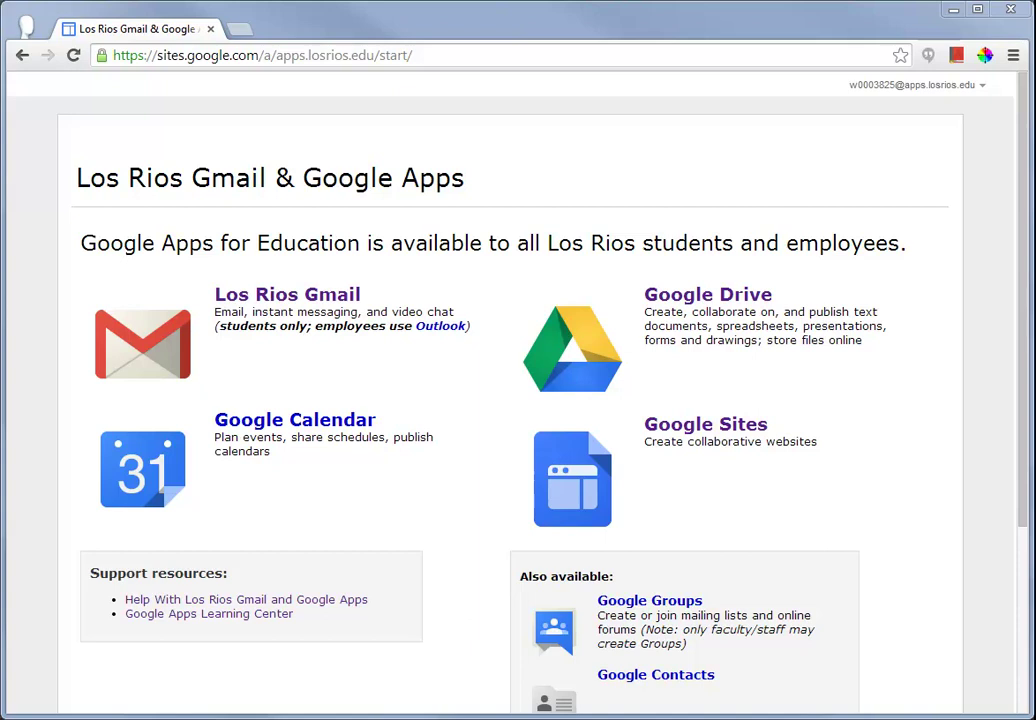
- Start a new form from Drive, title it 'Alumni Form' and apply the City Skyline theme
click(697, 304)
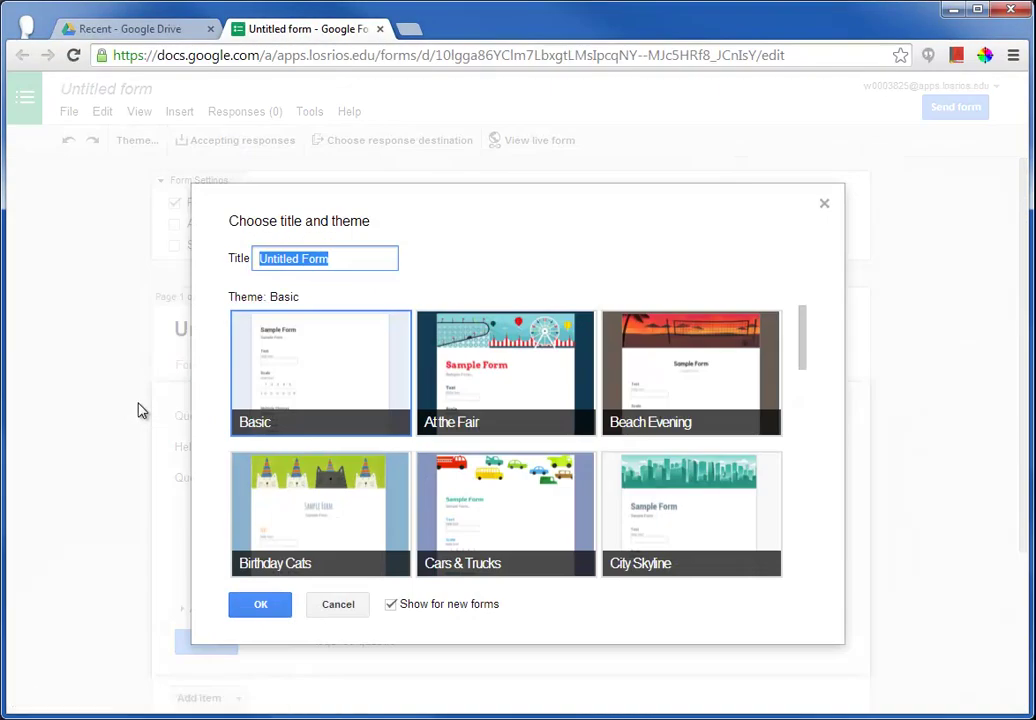
text(Alumni Form)
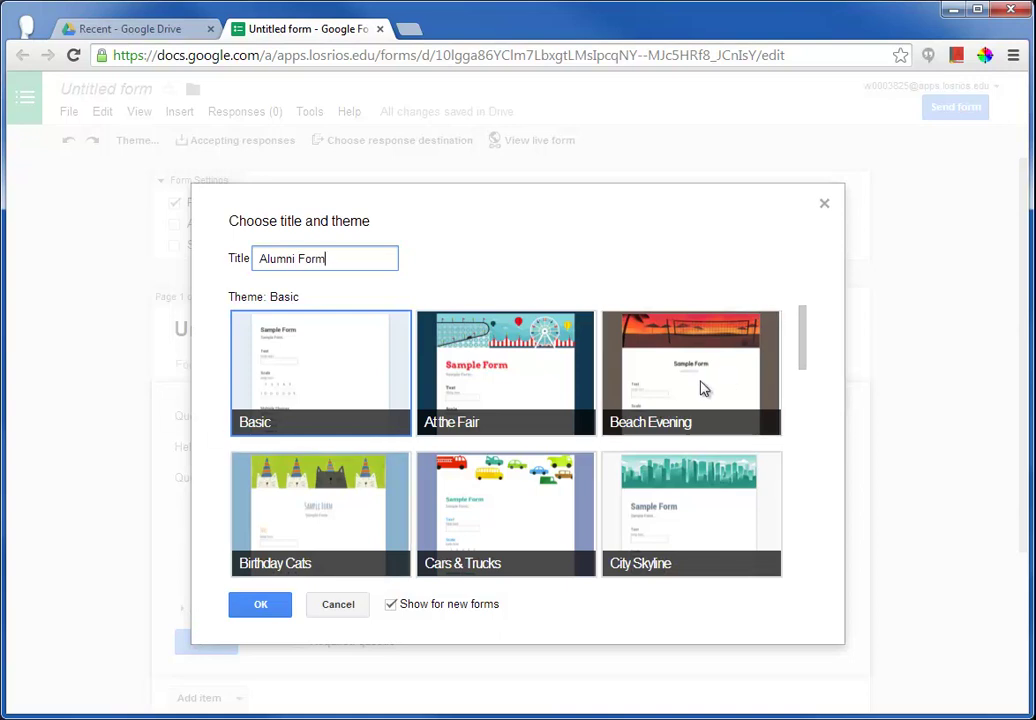
click(685, 495)
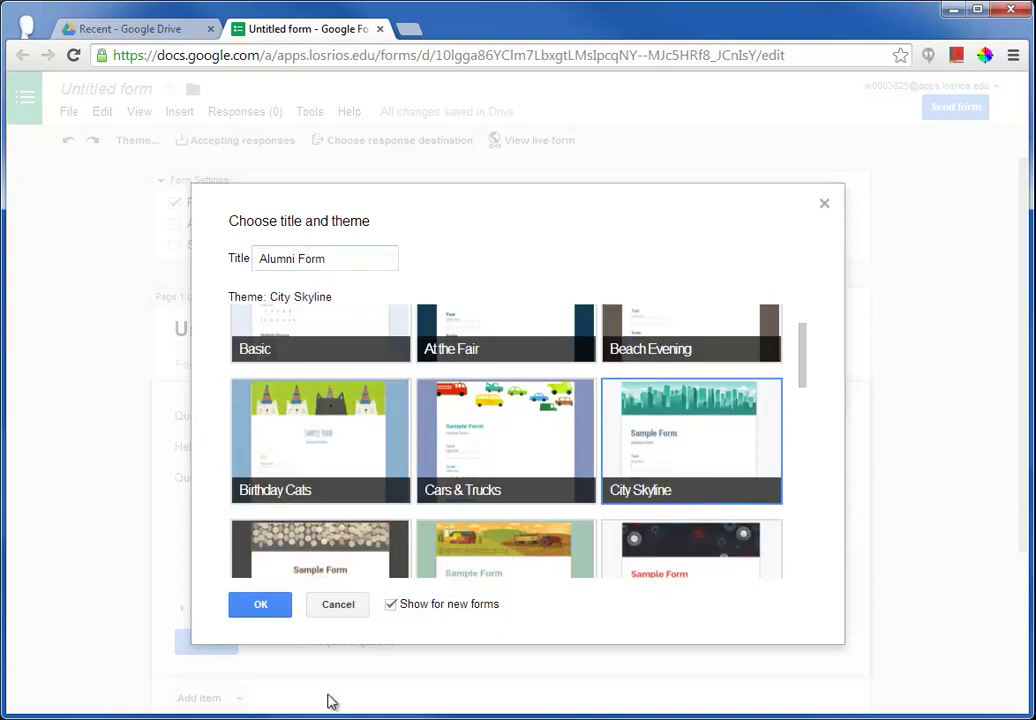
click(266, 608)
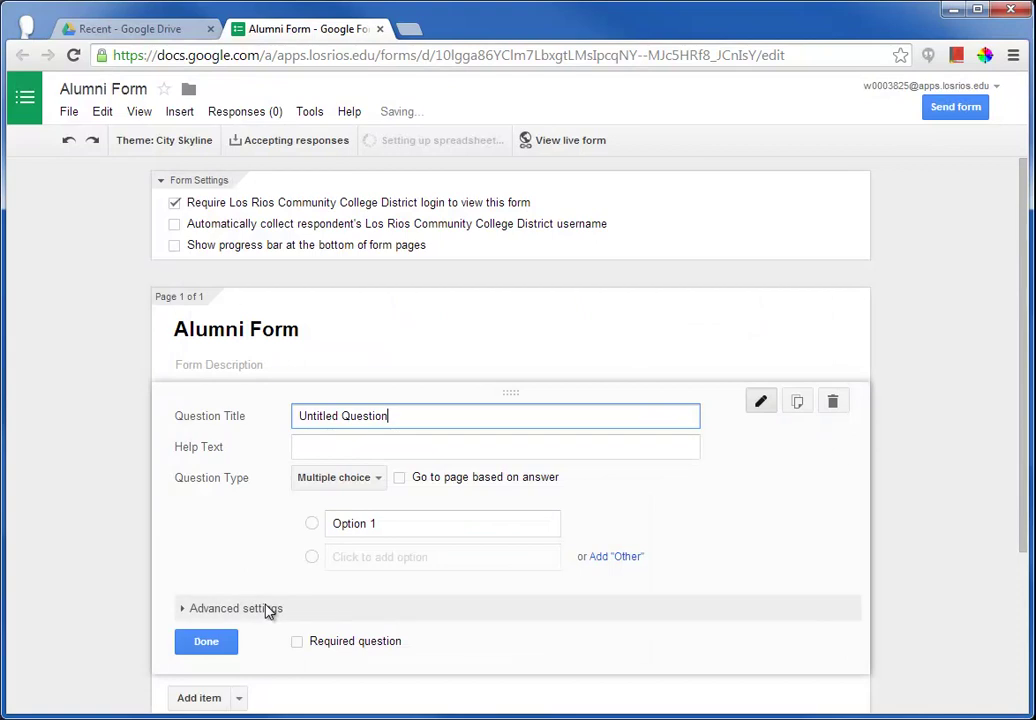
- Make the first question a Text question titled 'Email' with help text 'Please provide your preferred email addres'
click(378, 478)
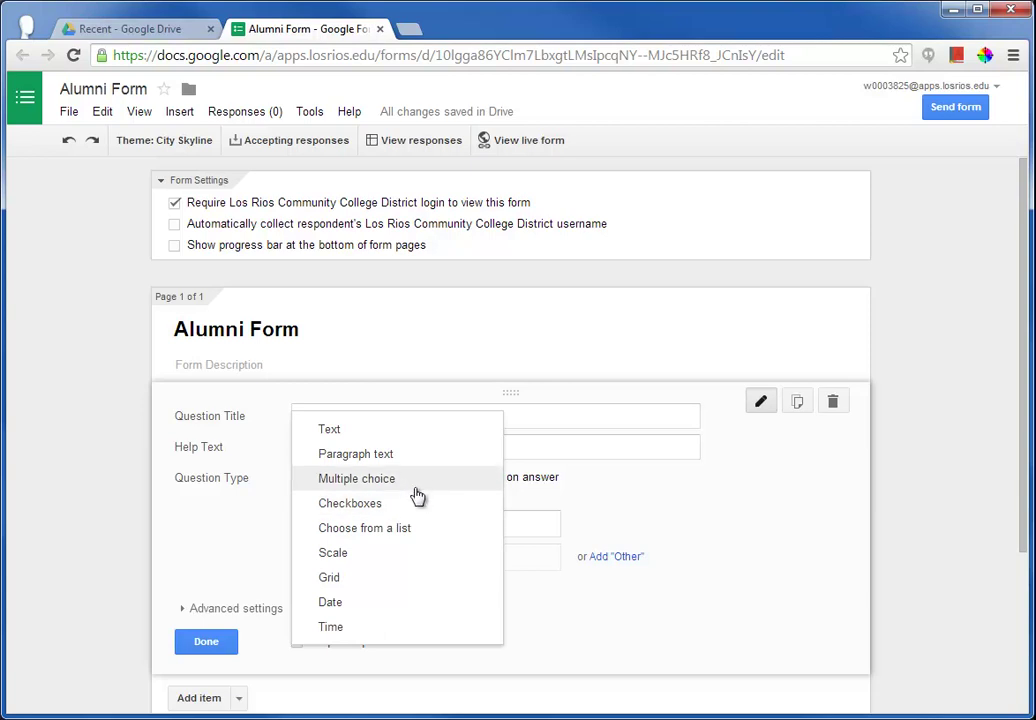
click(353, 437)
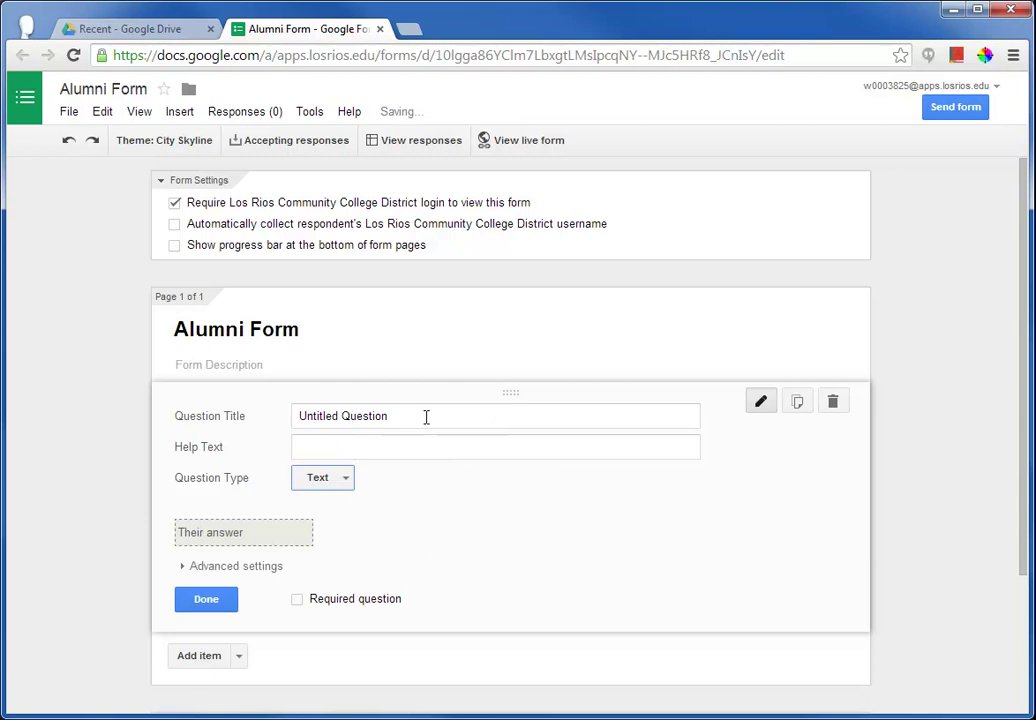
drag(425, 416, 199, 422)
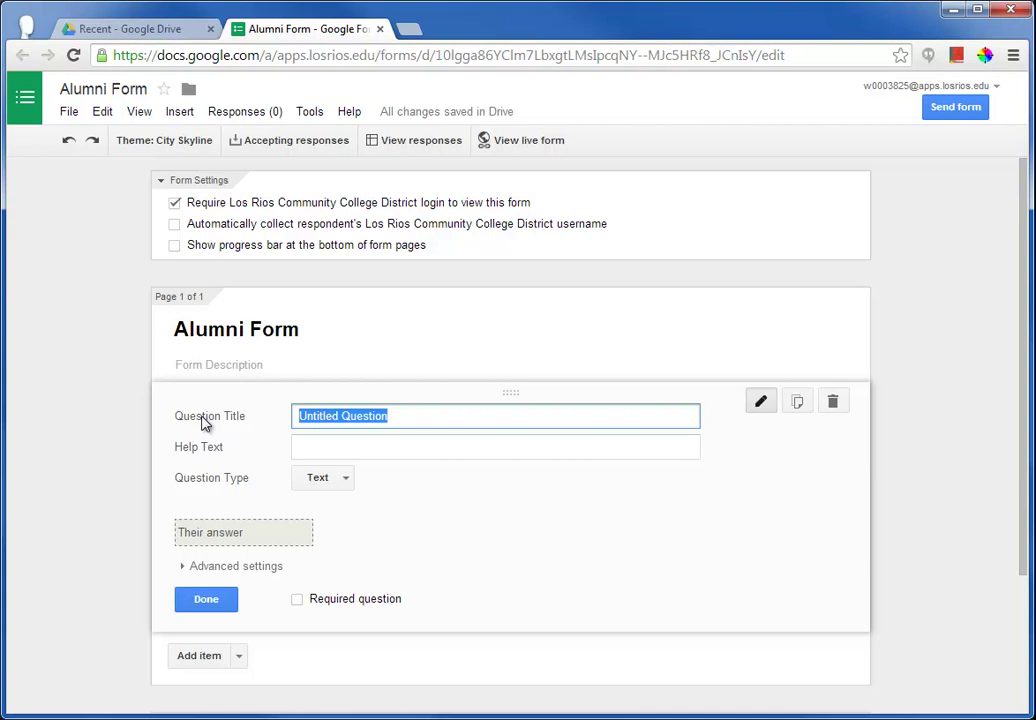
text(Email)
key(Tab)
text(Please provide your )
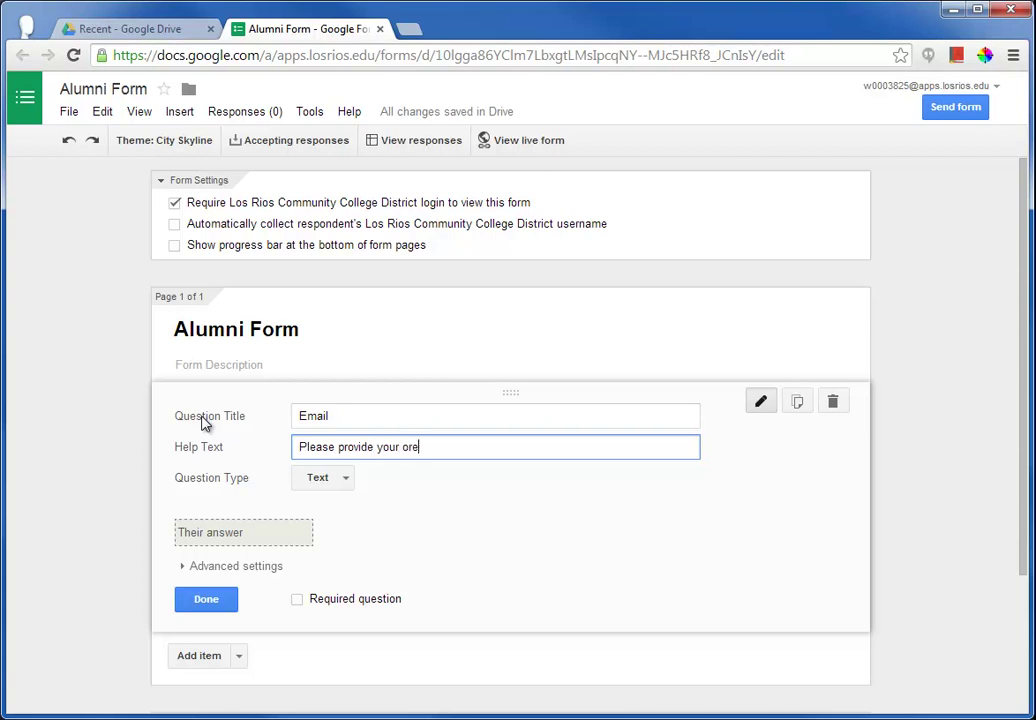
text(preferred email address)
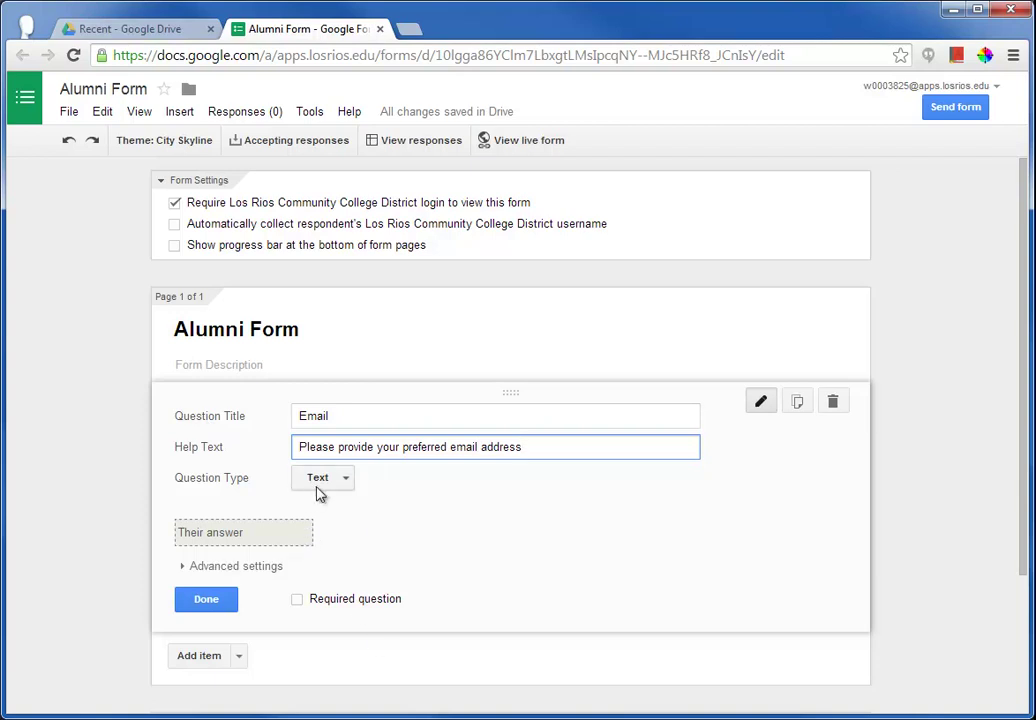
- Add Text > Email address validation, make the Email question required, and finish editing it
click(243, 566)
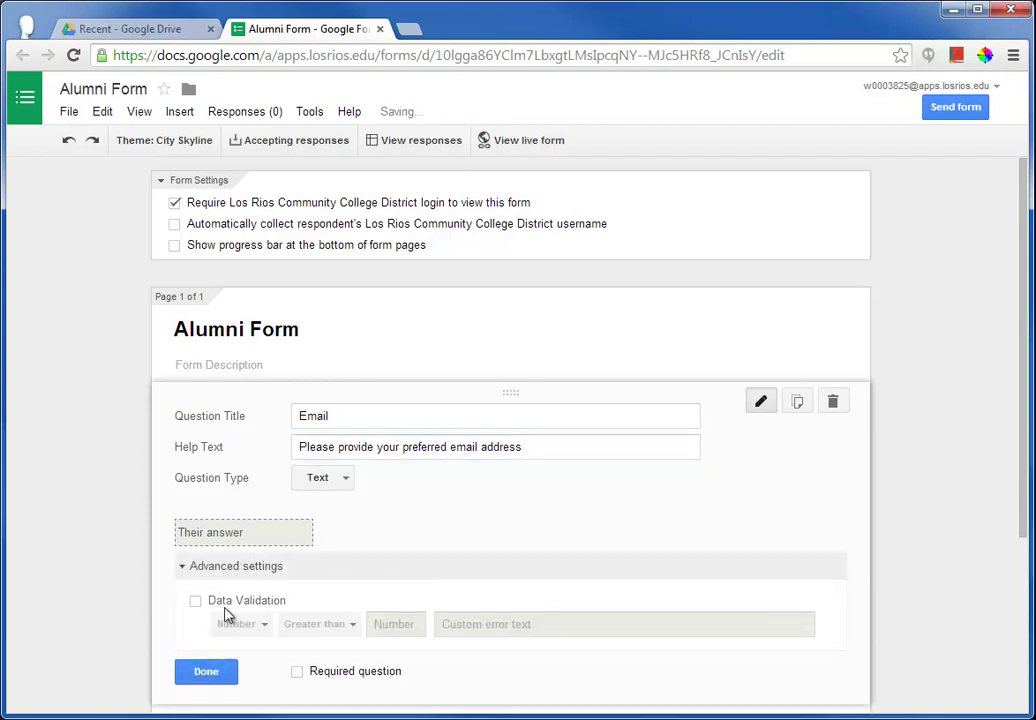
click(222, 604)
click(261, 624)
click(264, 650)
click(324, 623)
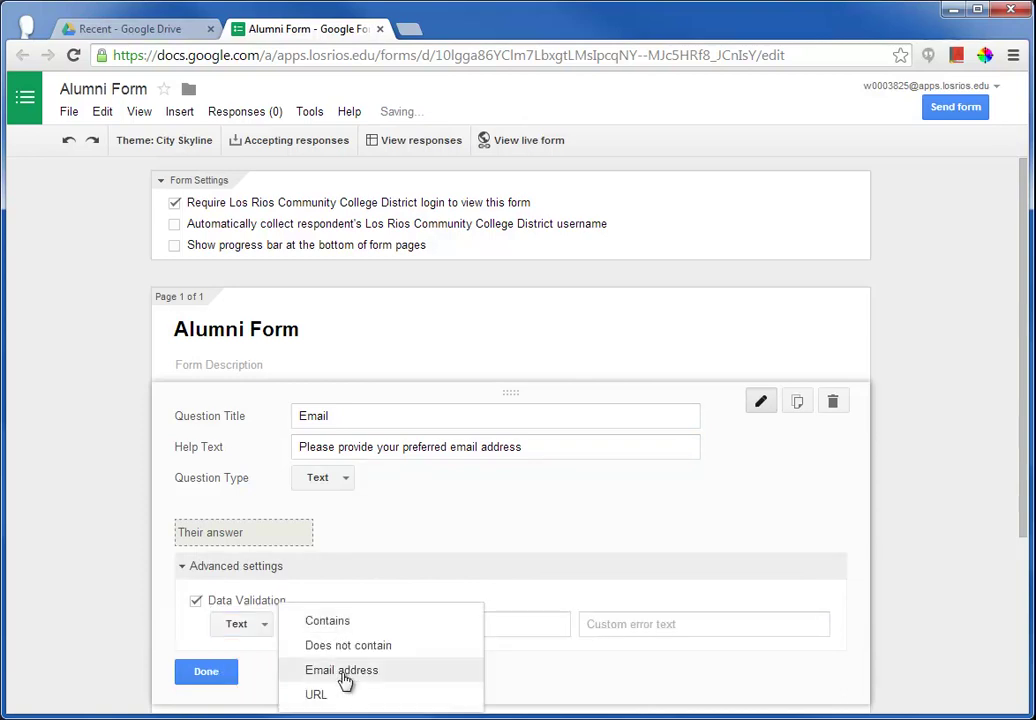
click(342, 672)
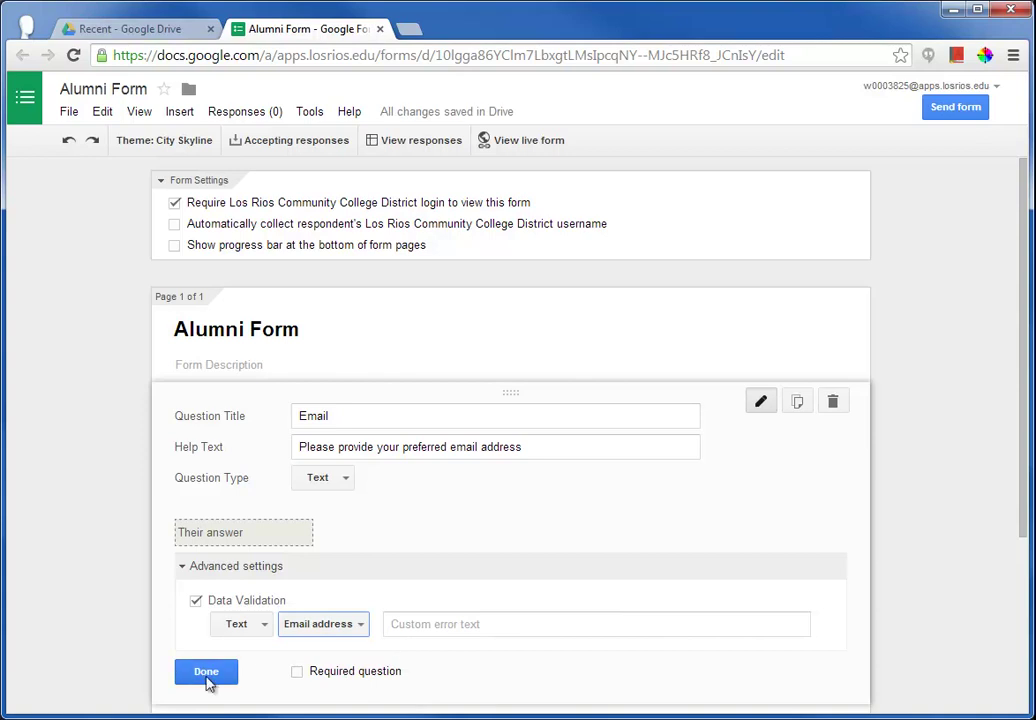
click(300, 674)
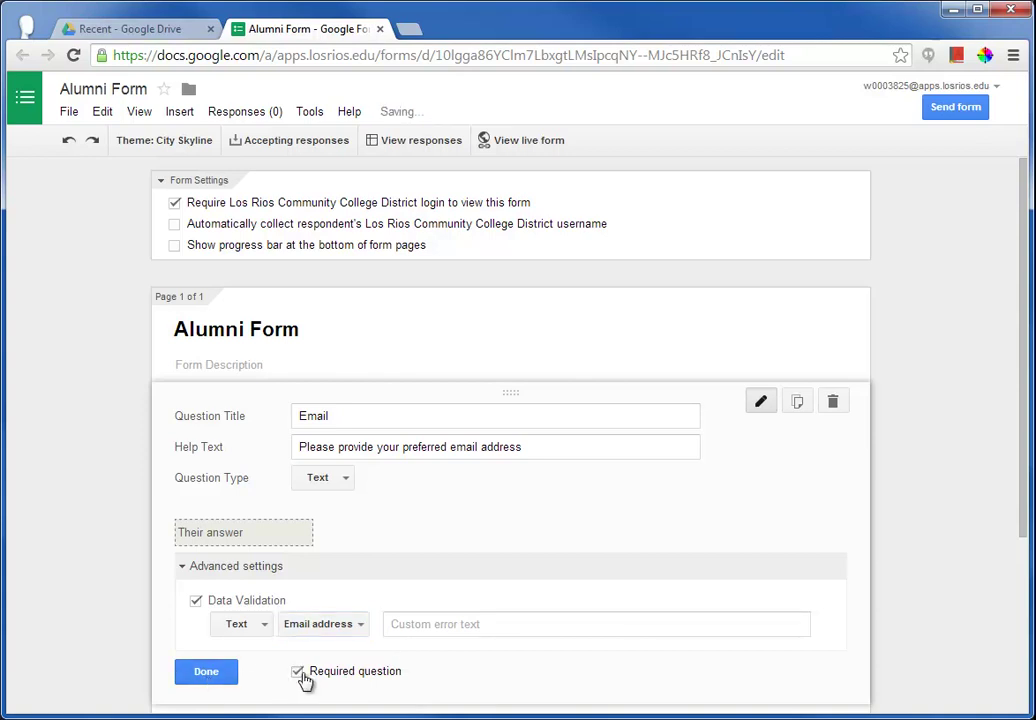
click(215, 675)
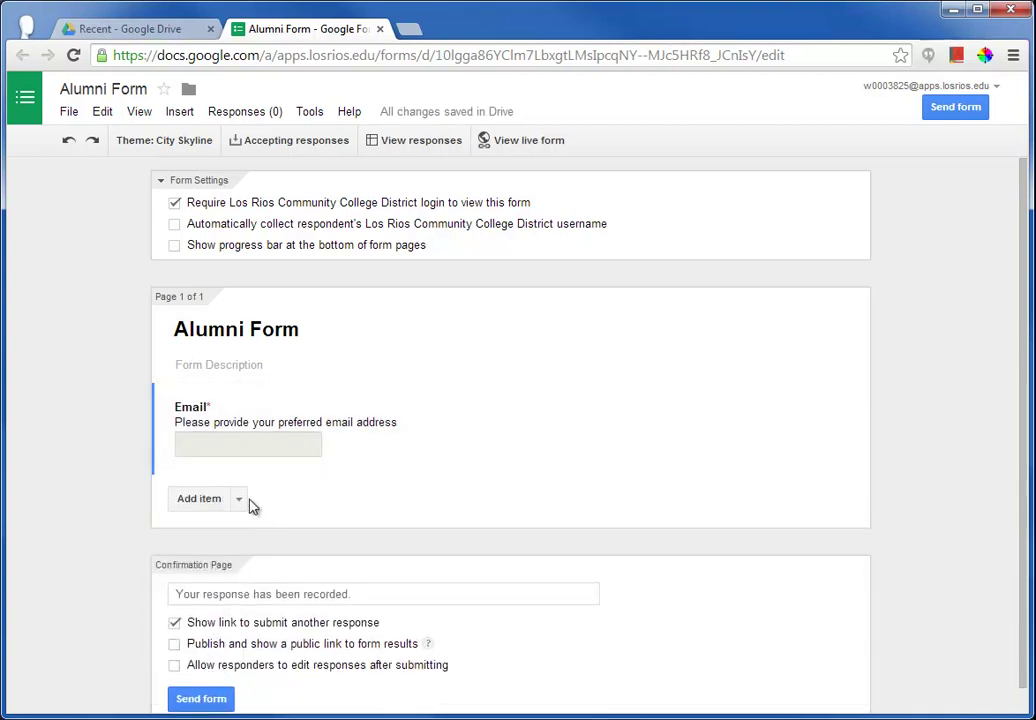
- Add a Paragraph text question 'What was the best part about attending CRC?'
click(240, 500)
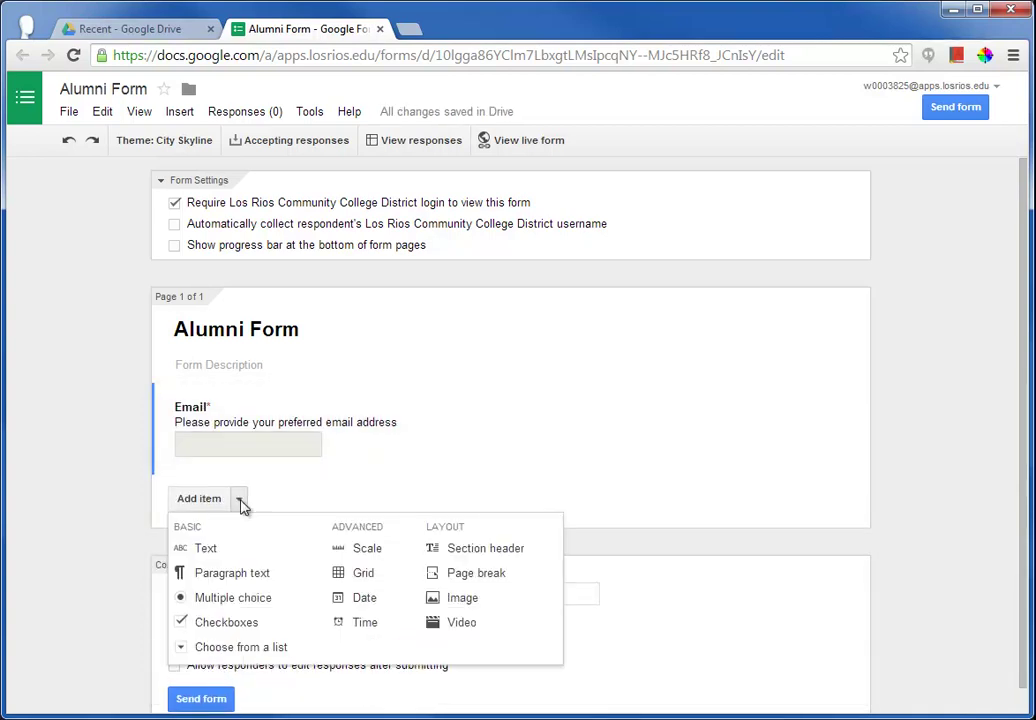
click(238, 572)
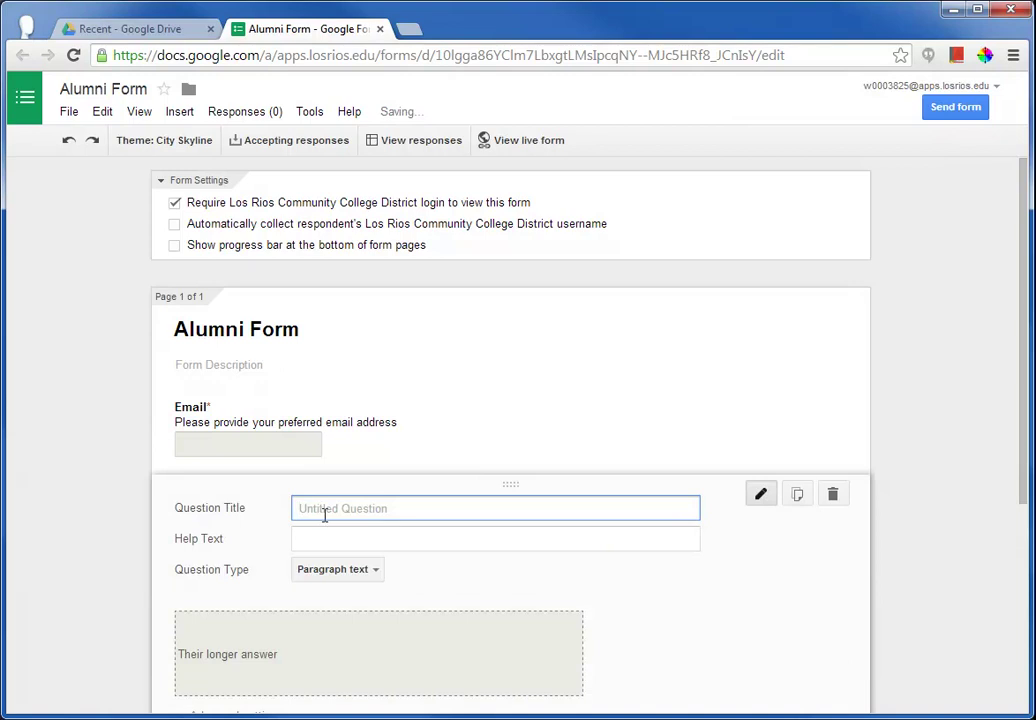
text(What was the best )
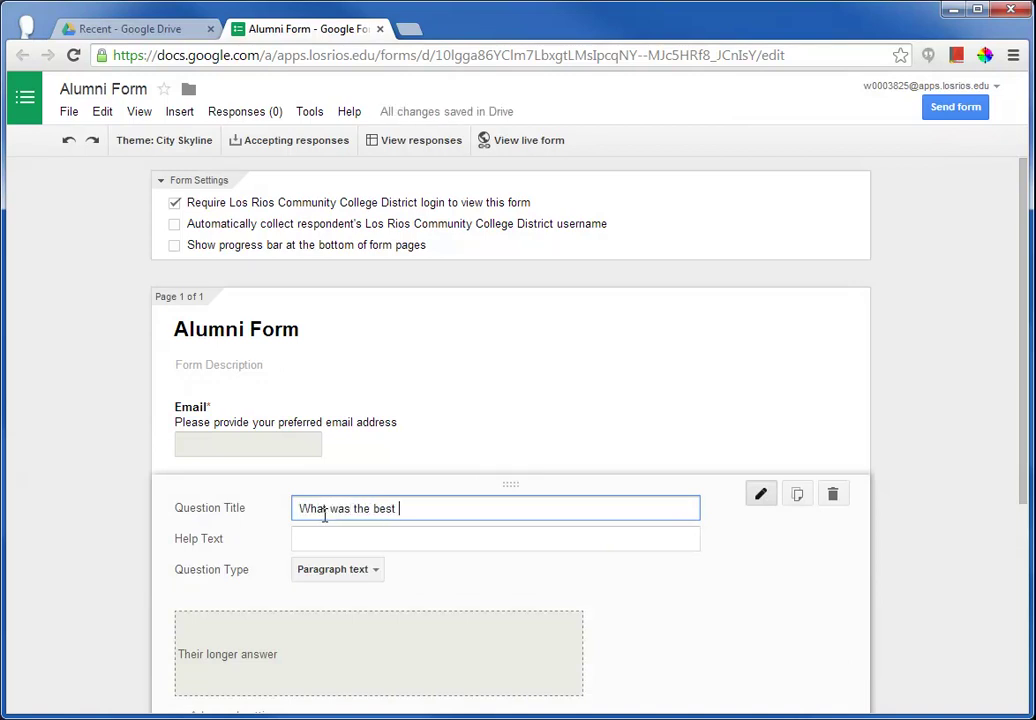
text(part about attending CRC?)
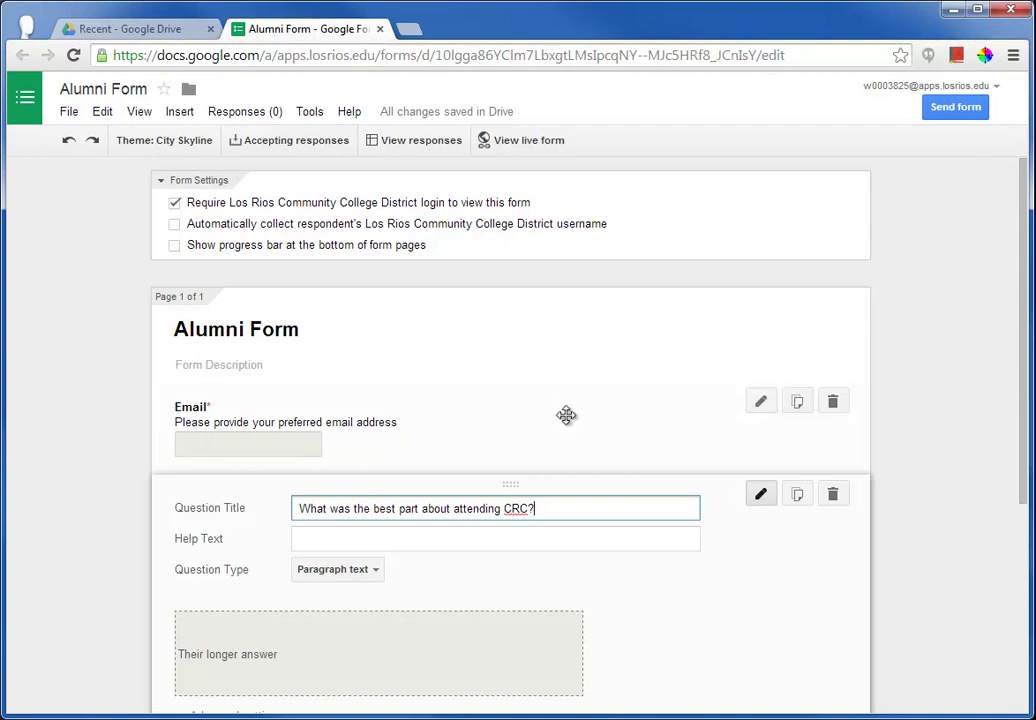
scroll(566, 415, down, 1)
click(205, 661)
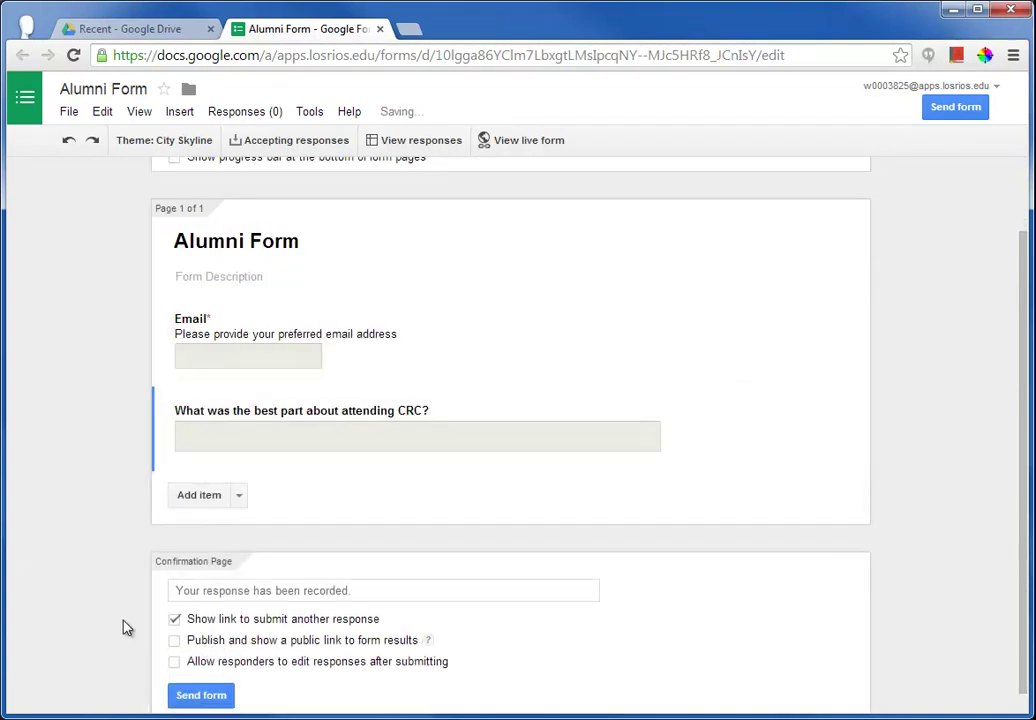
scroll(127, 624, up, 1)
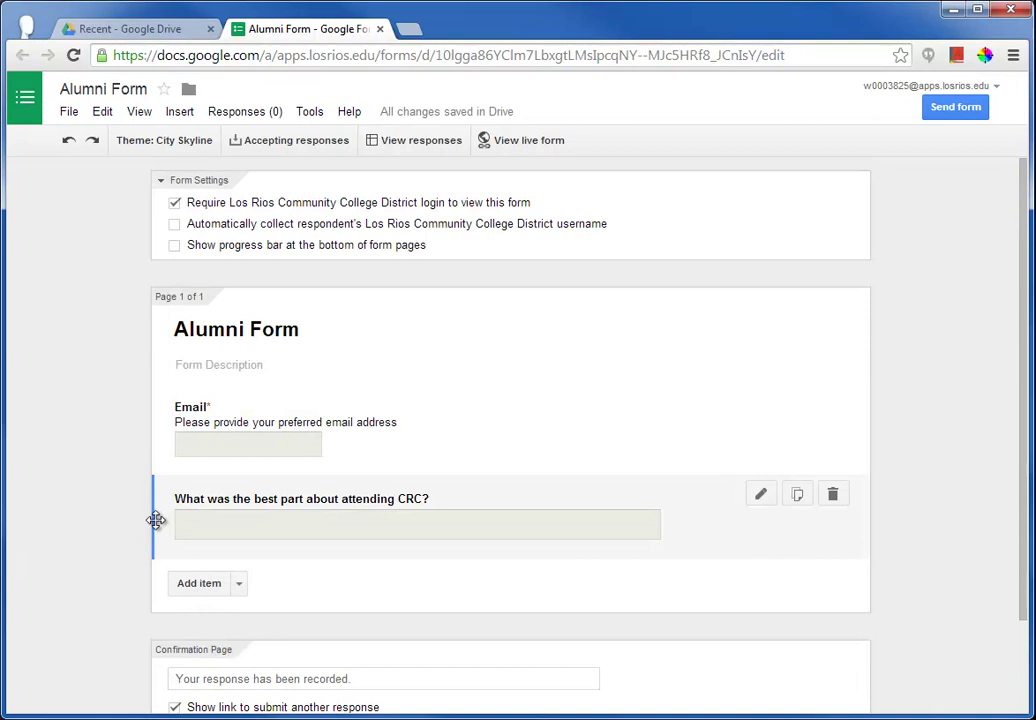
- Drag the CRC question above the Email question
drag(156, 520, 166, 389)
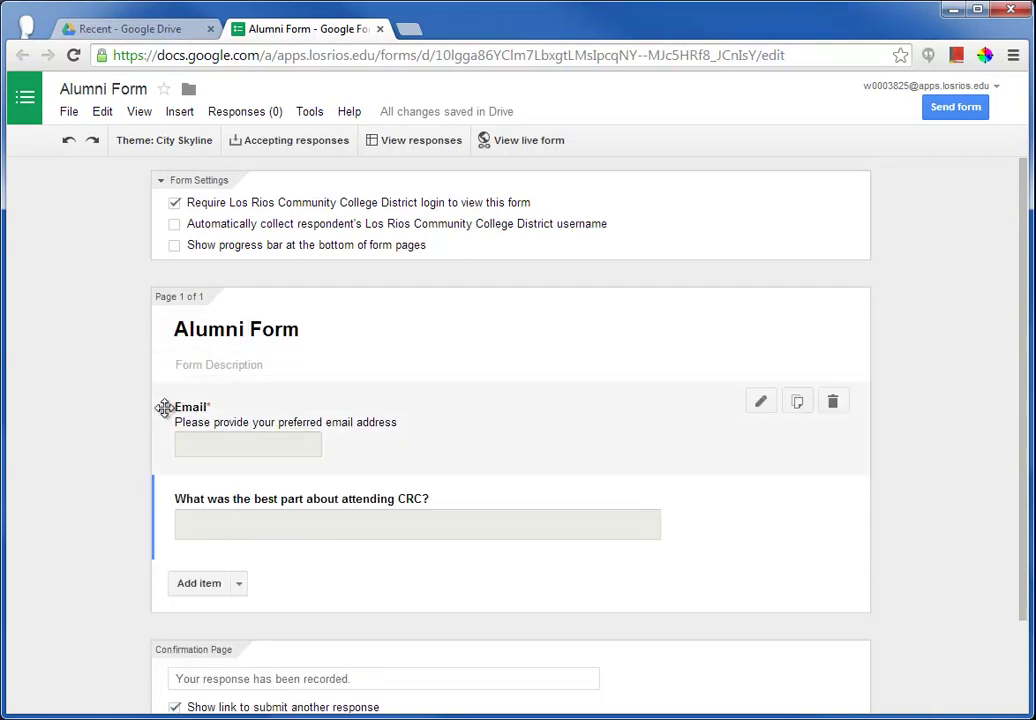
drag(155, 516, 166, 397)
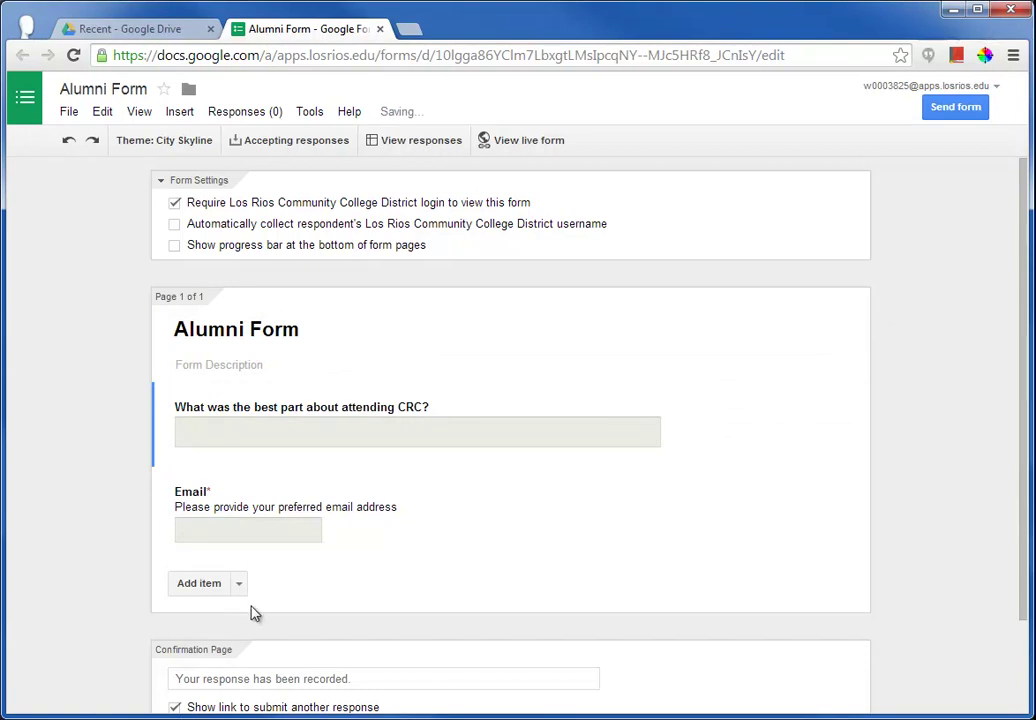
click(239, 584)
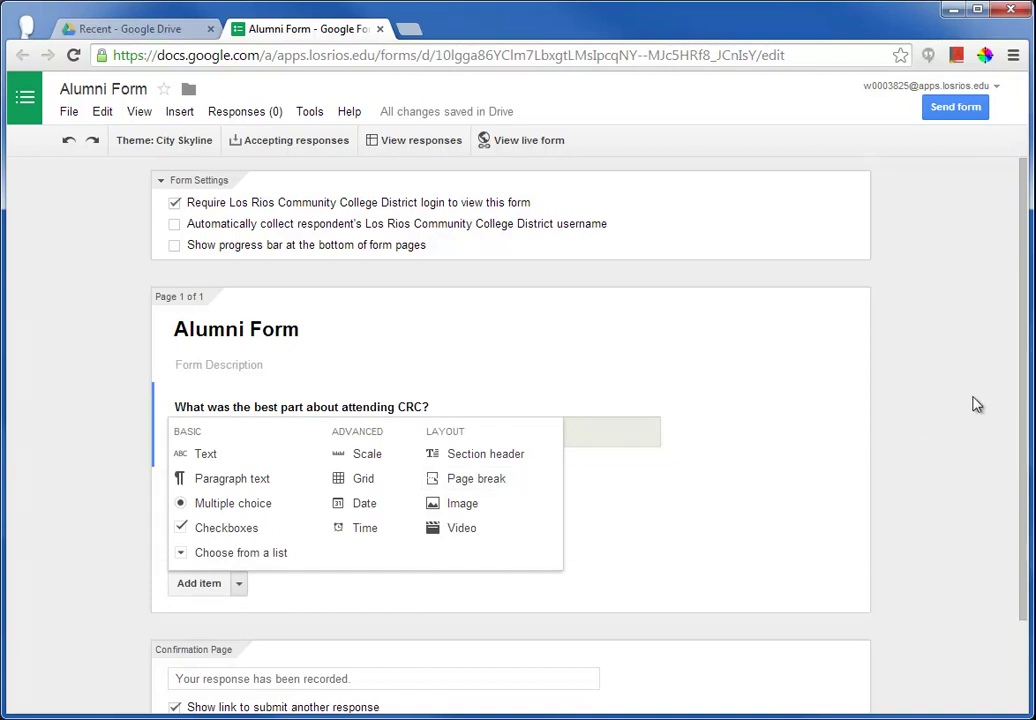
click(480, 612)
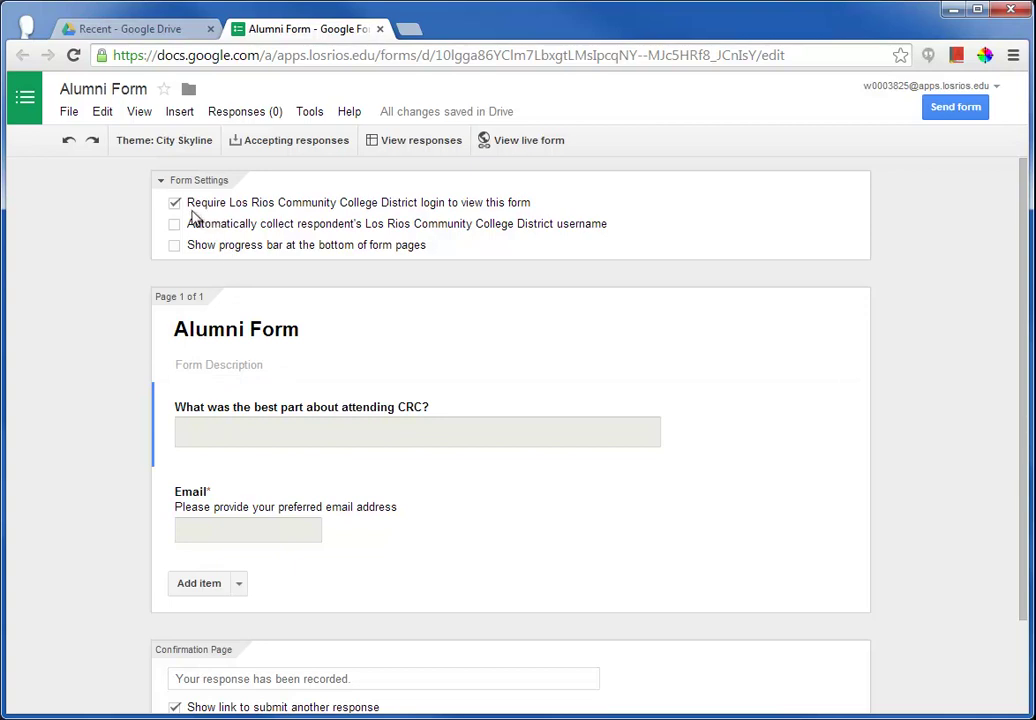
- Turn off the Los Rios Community College District login requirement and confirm the change
click(175, 203)
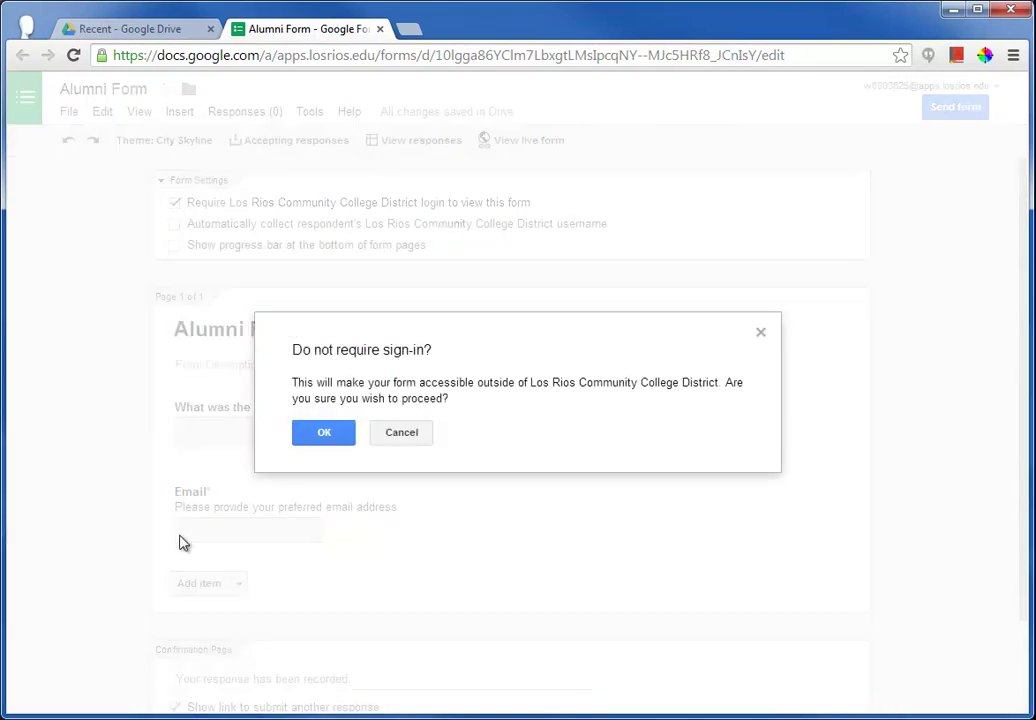
click(323, 436)
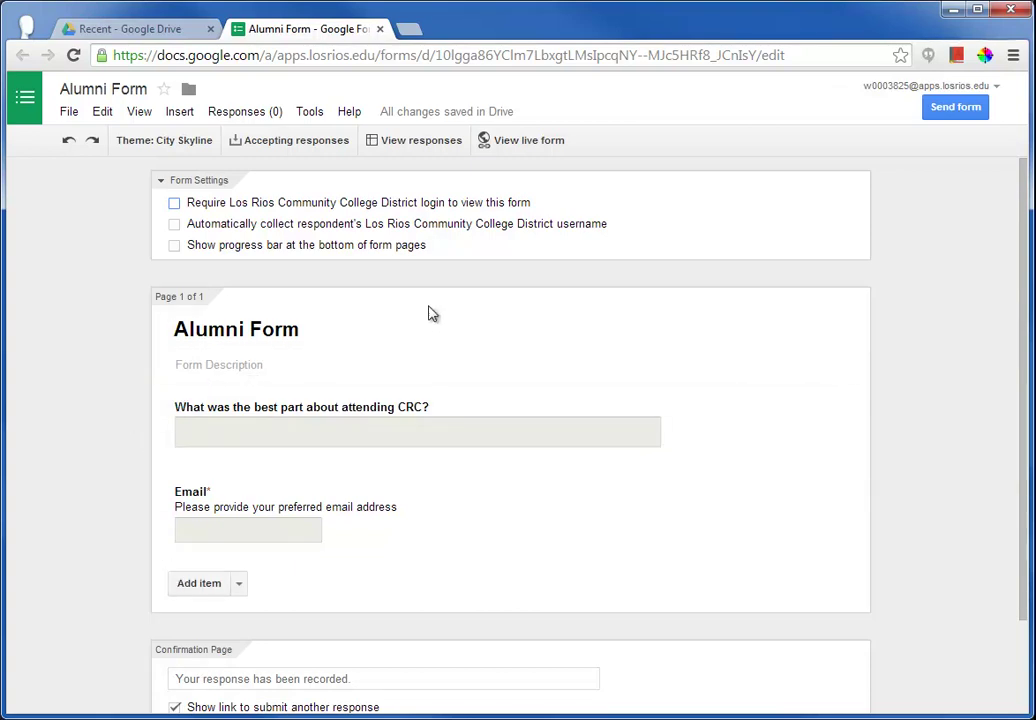
- Open the live form in a new tab, then return to the editor and dismiss the Send form options
click(525, 148)
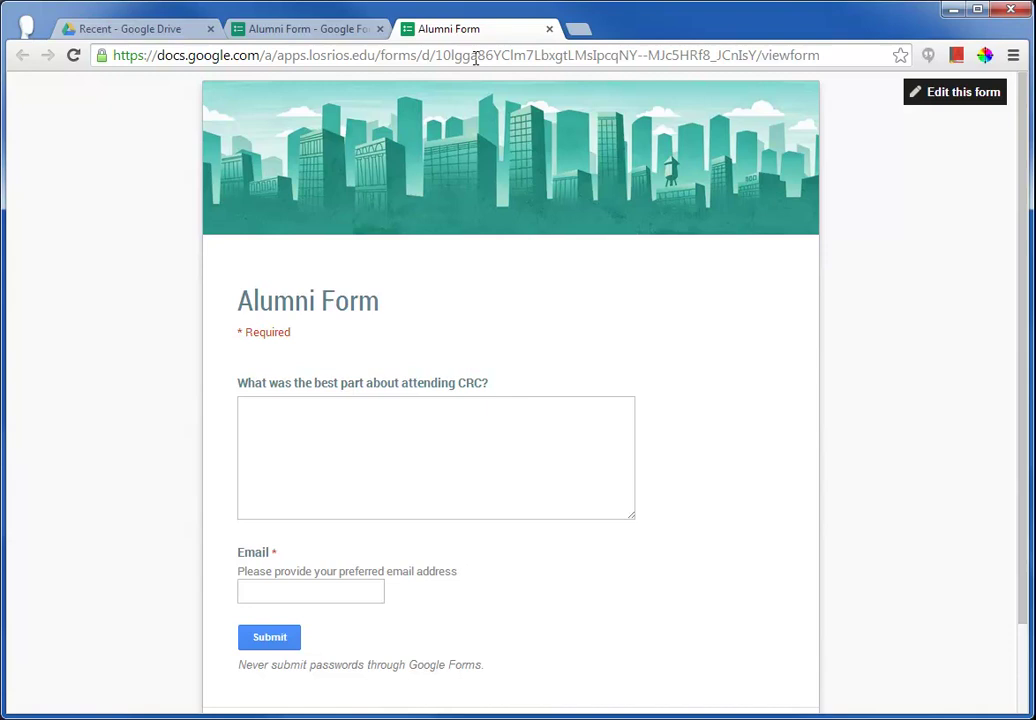
click(320, 32)
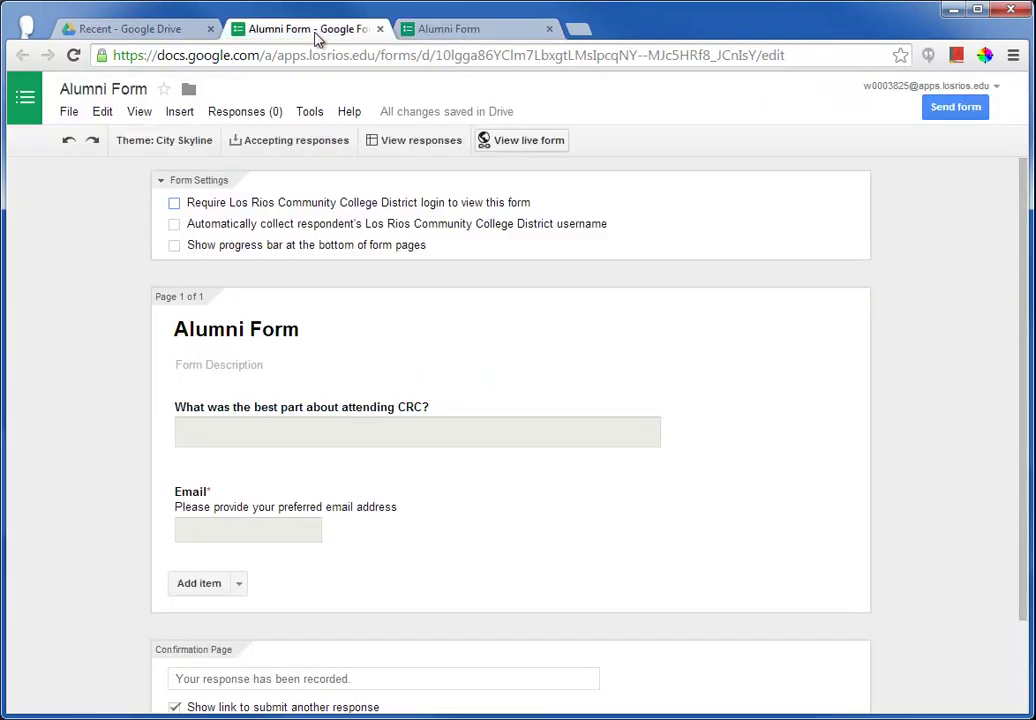
click(967, 117)
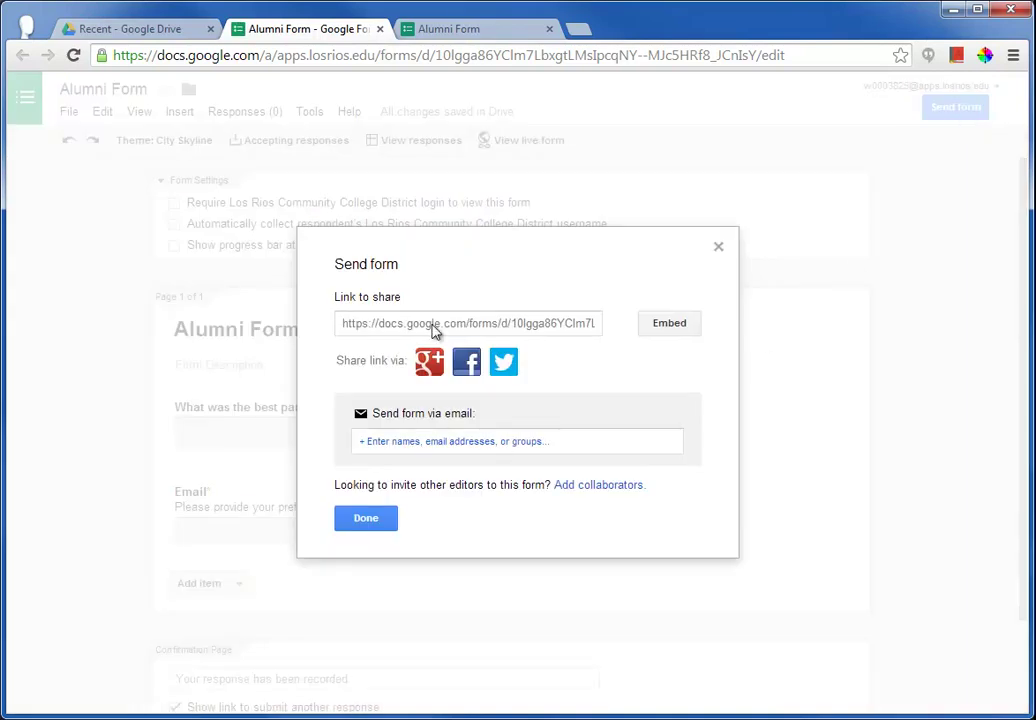
click(358, 524)
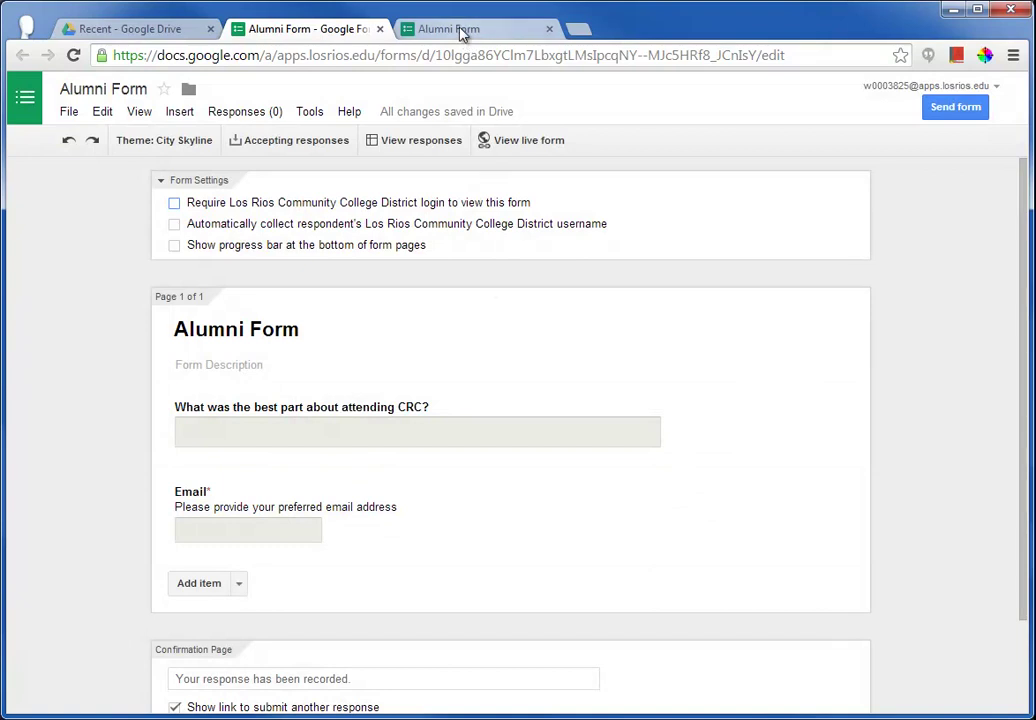
- Answer the CRC question praising the faculty and staff, enter an email address, submit, and close the Thanks tab
click(462, 31)
click(329, 451)
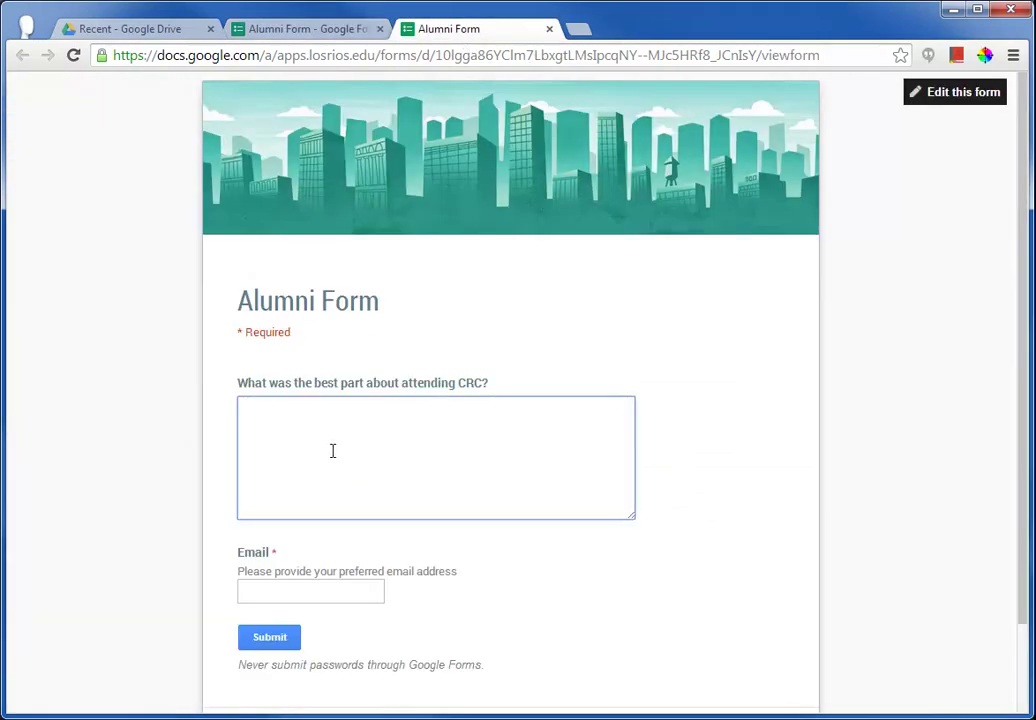
text(The faculty ands ta)
key(BackSpace)
key(BackSpace)
key(BackSpace)
text(staff are awesome!!!)
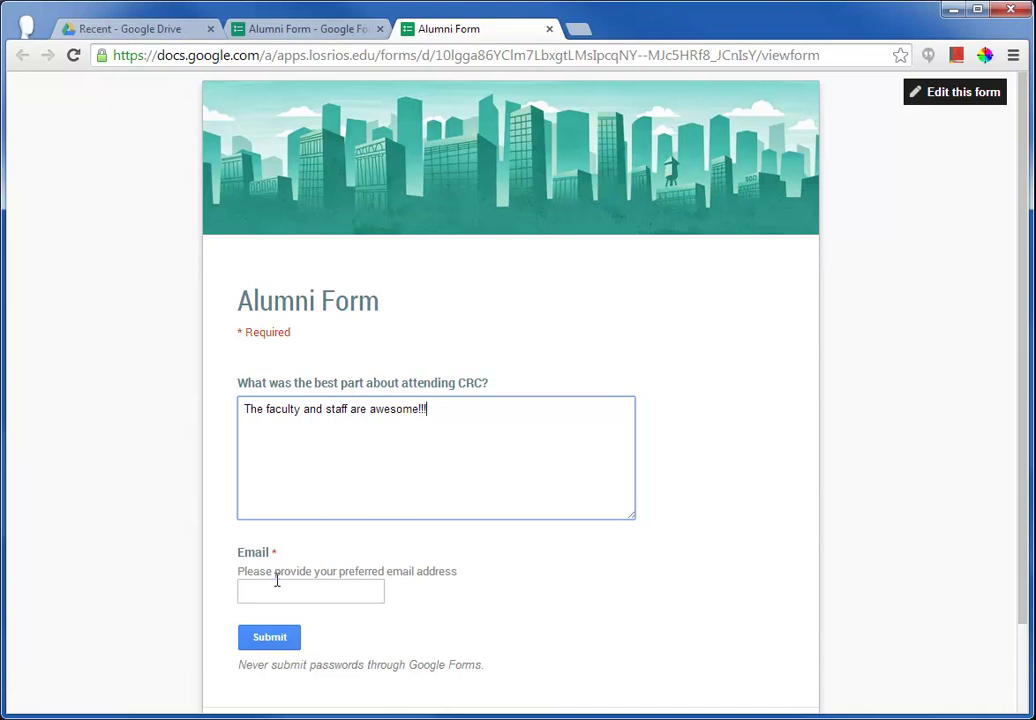
click(280, 583)
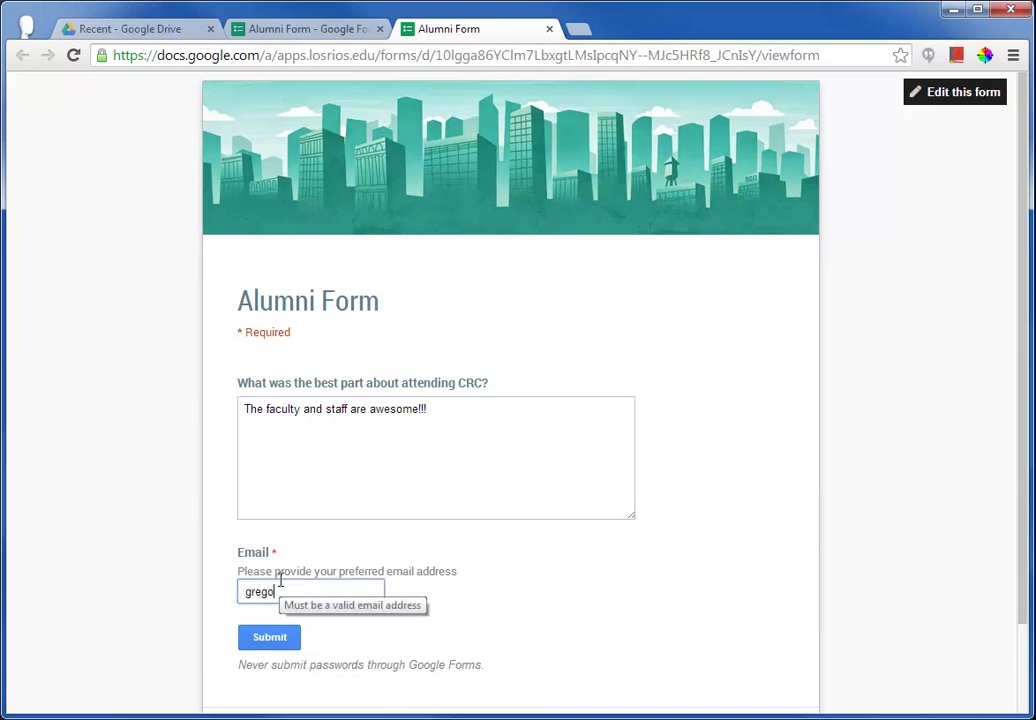
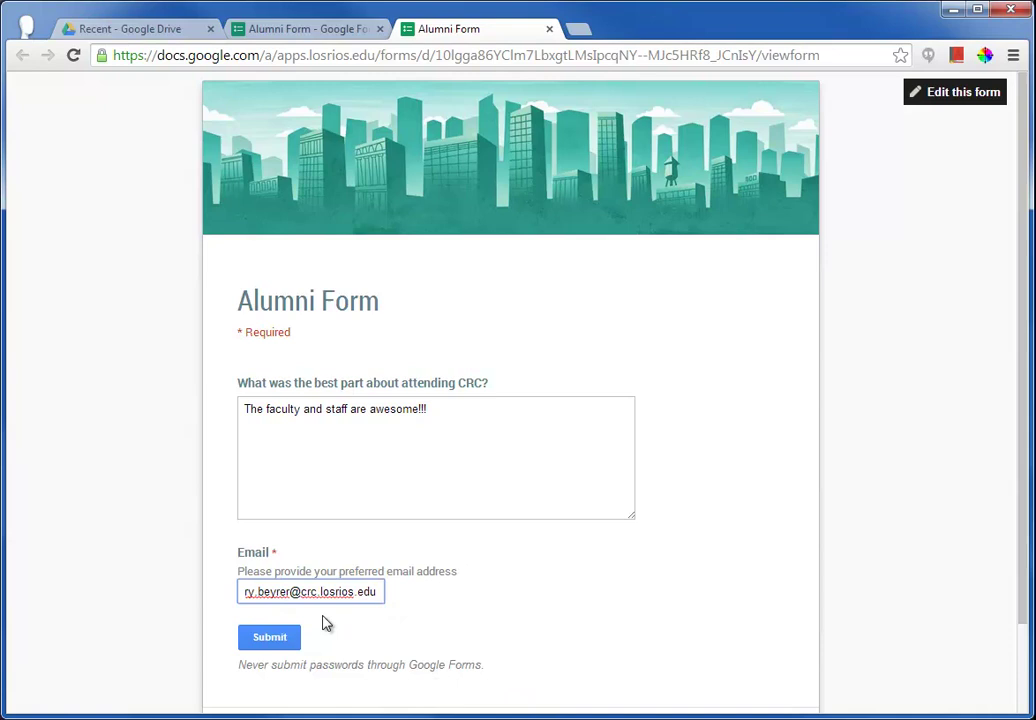
click(269, 637)
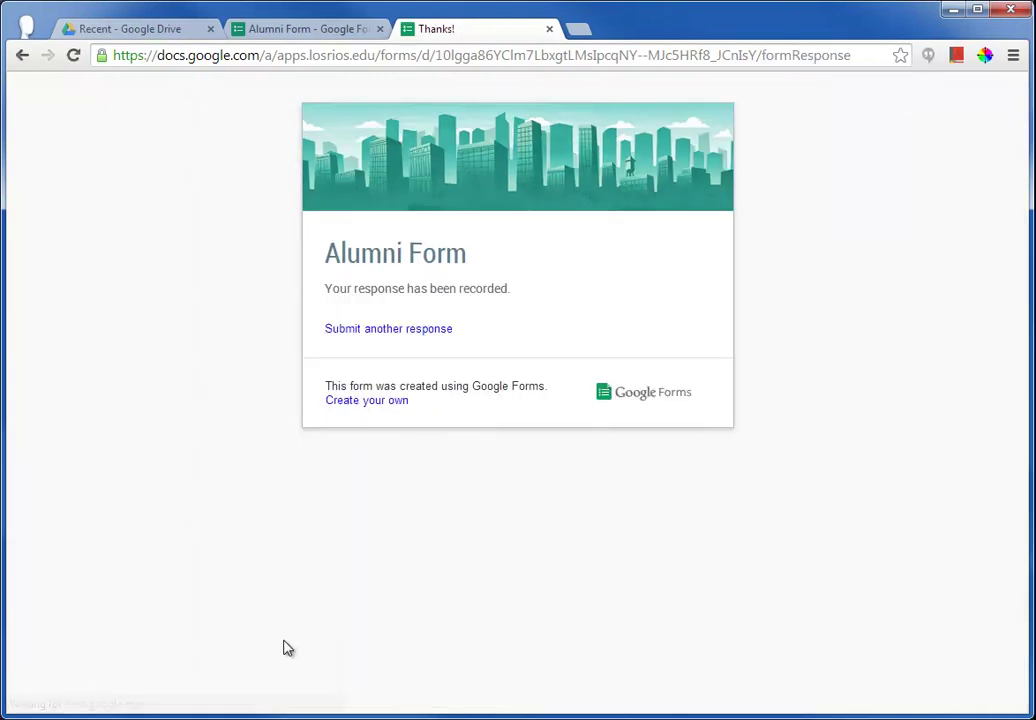
click(549, 29)
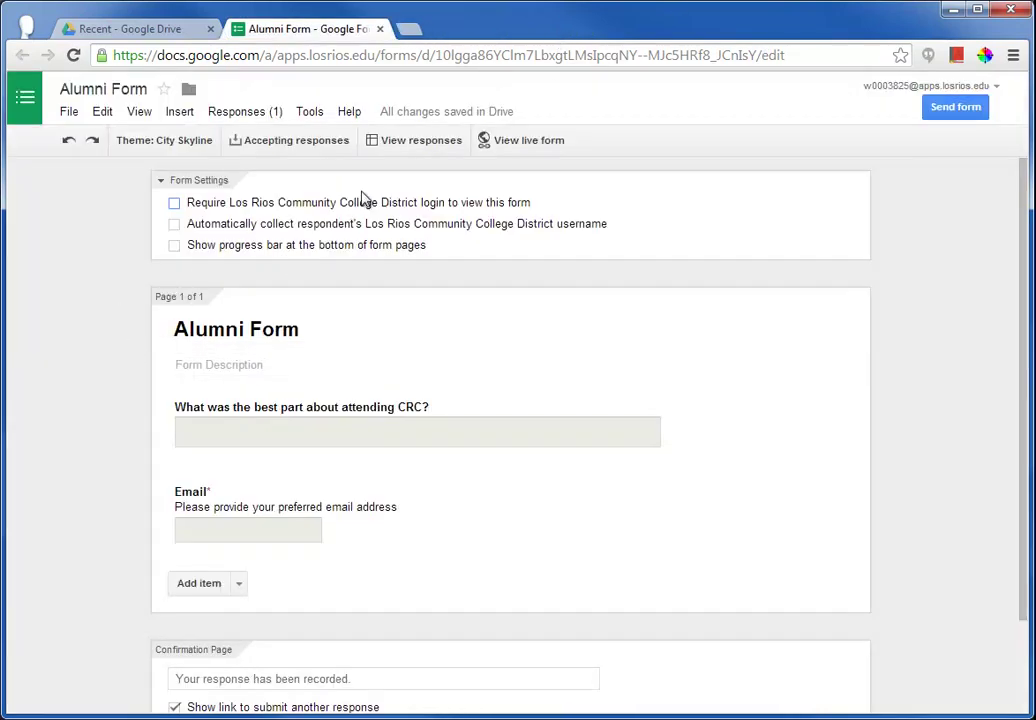
click(312, 148)
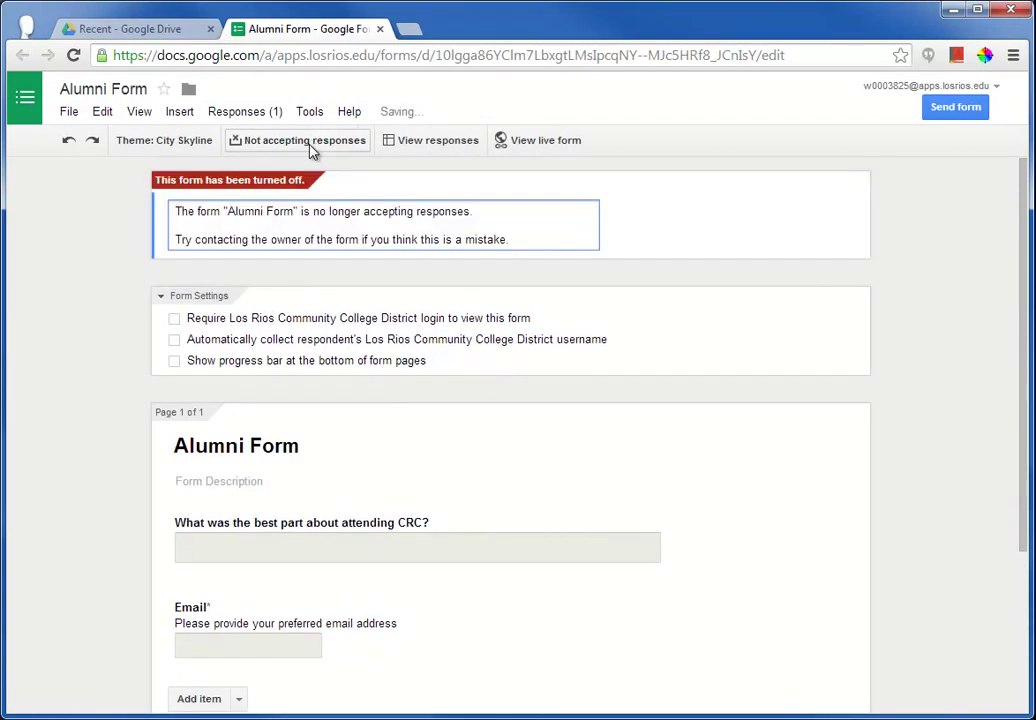
click(320, 148)
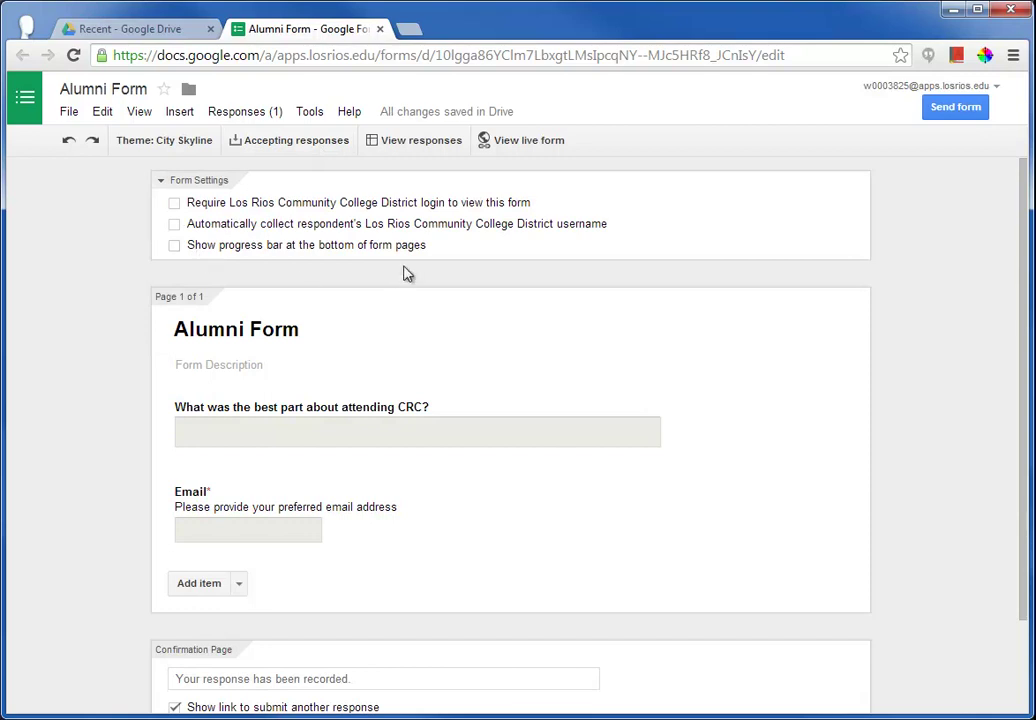
- Open the Alumni Form (Responses) spreadsheet and check the test response's timestamp and email in A2 and B2
click(441, 146)
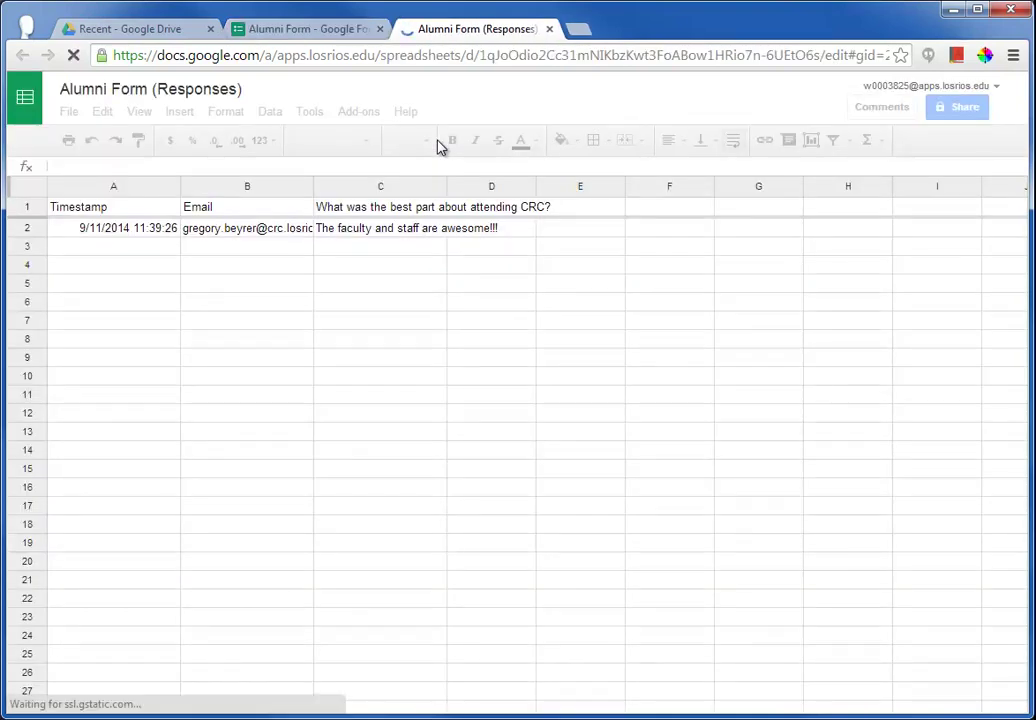
click(120, 235)
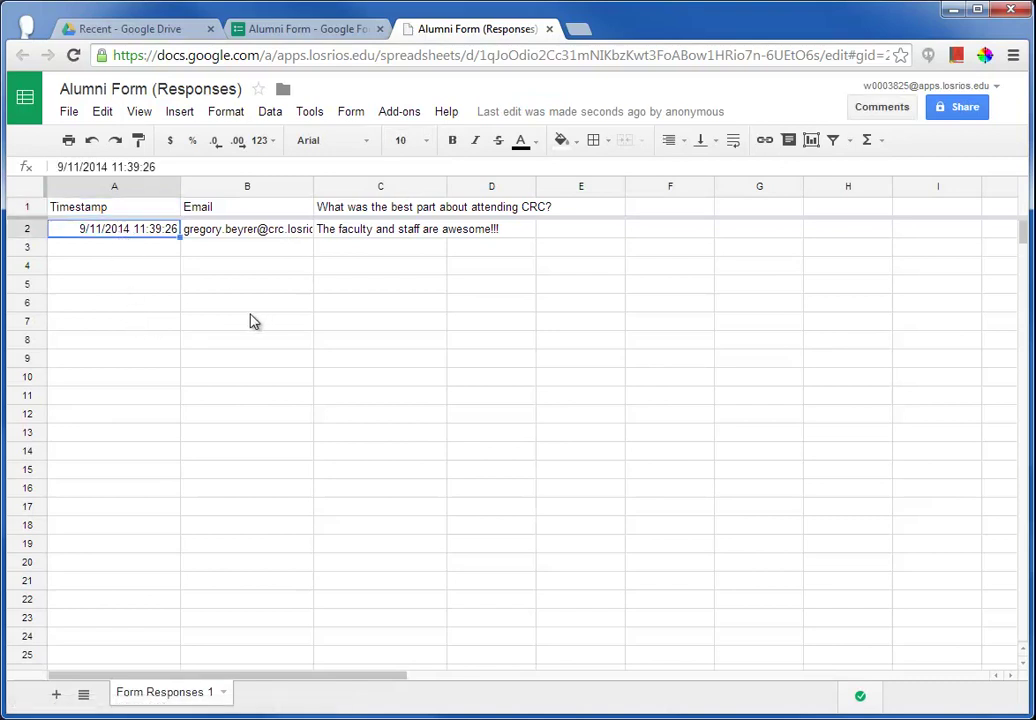
click(210, 236)
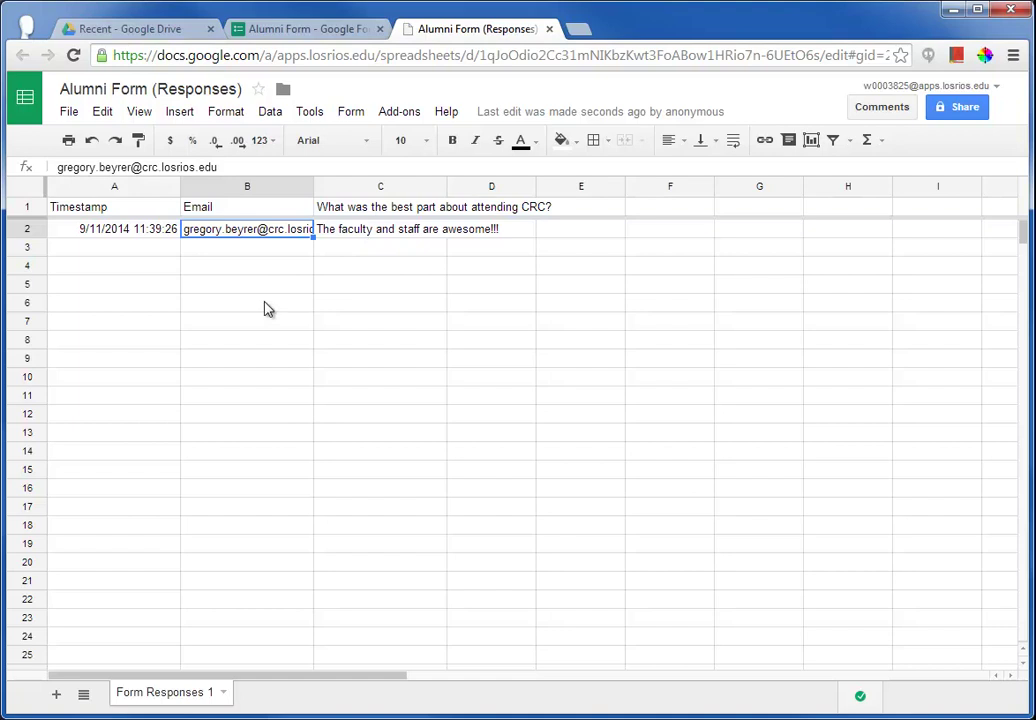
- Look at Tools > Notification rules for form submissions, then cancel without saving a rule
click(312, 115)
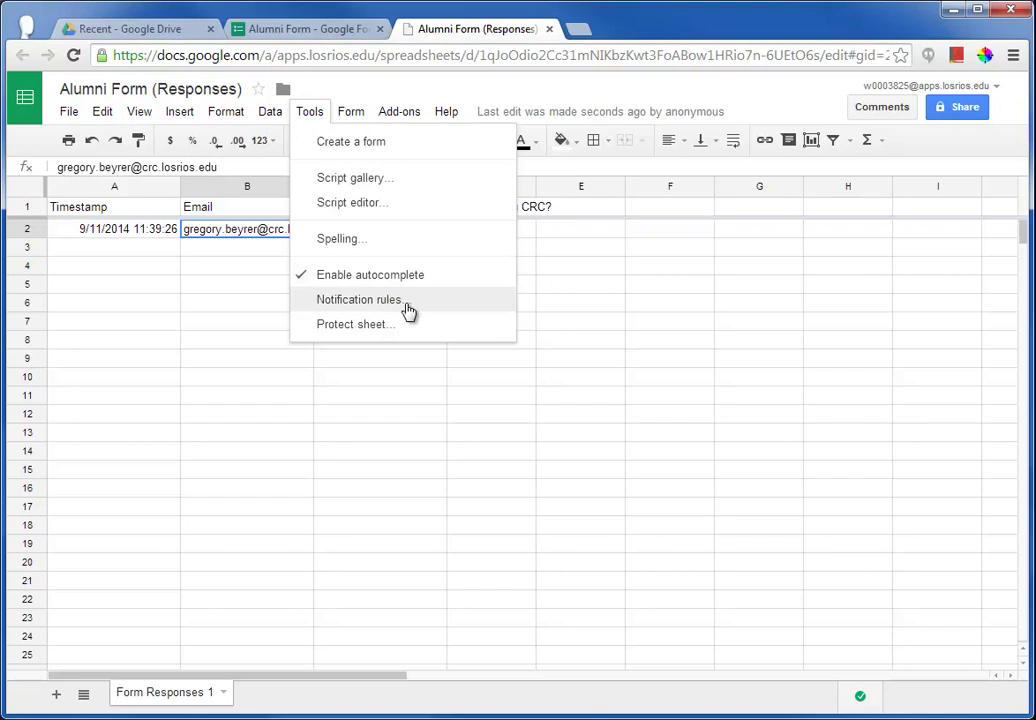
click(409, 312)
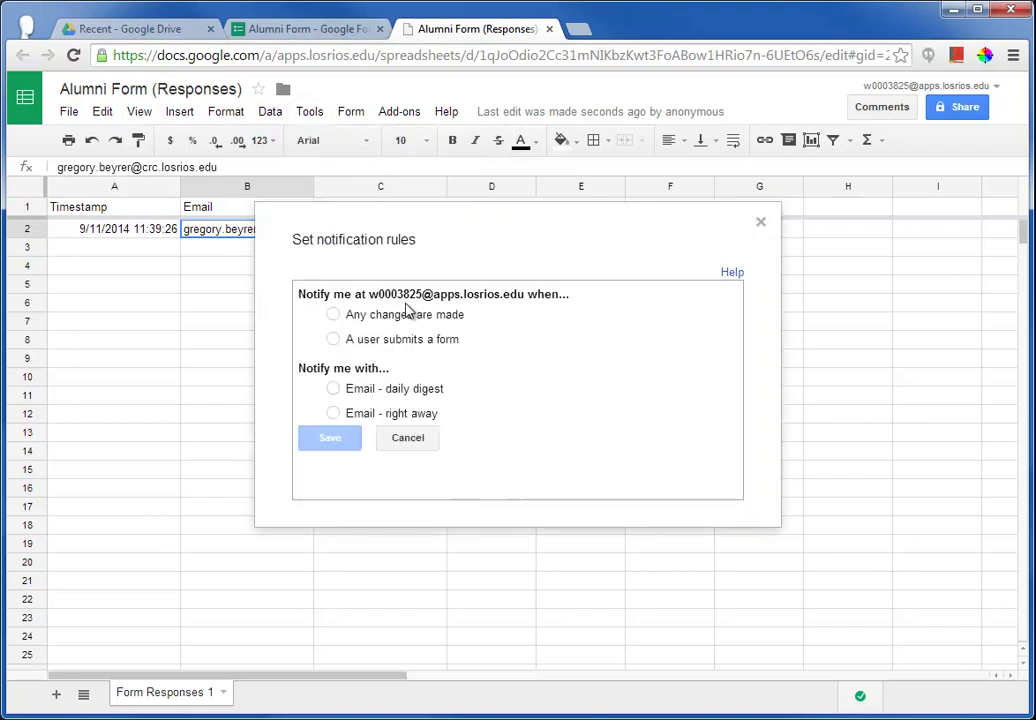
click(334, 340)
click(416, 442)
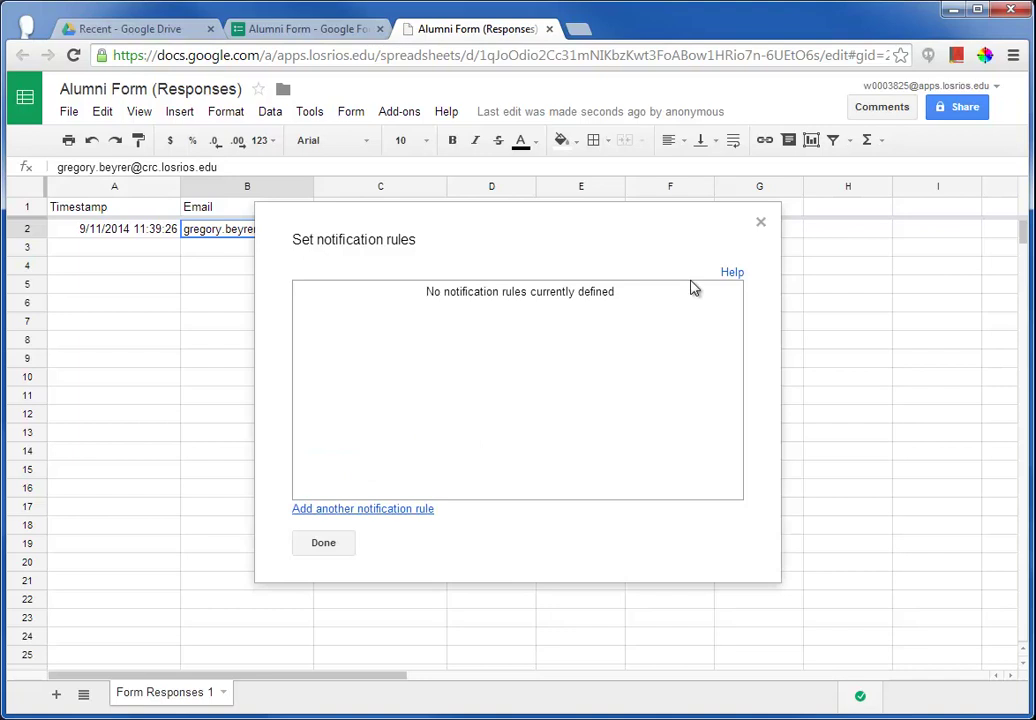
click(759, 227)
key(ctrl+1)
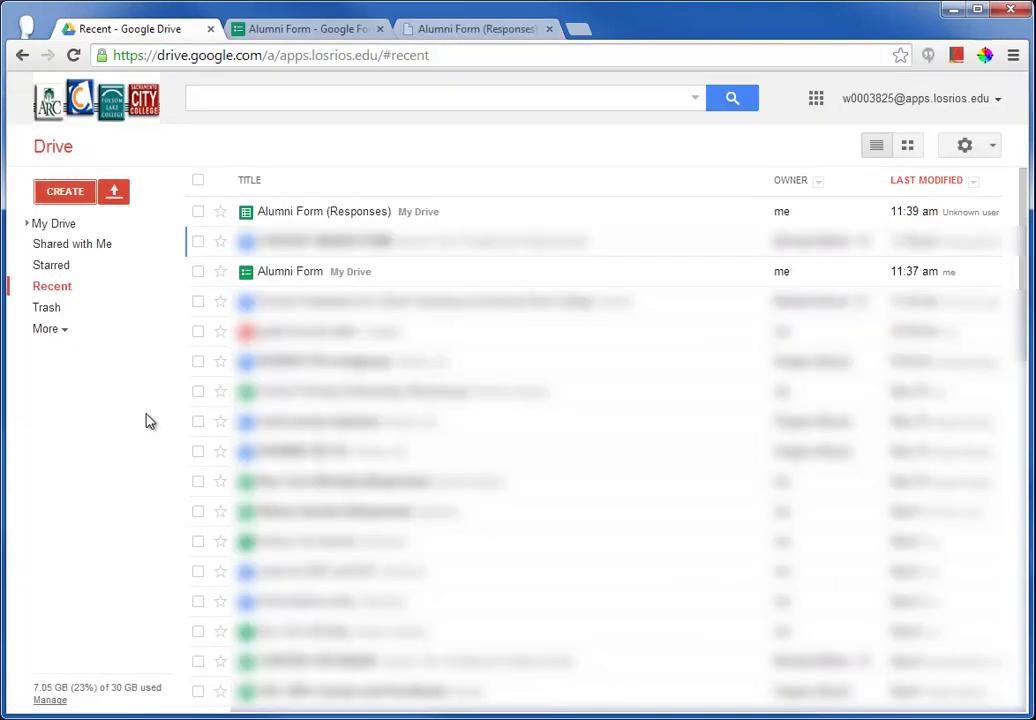